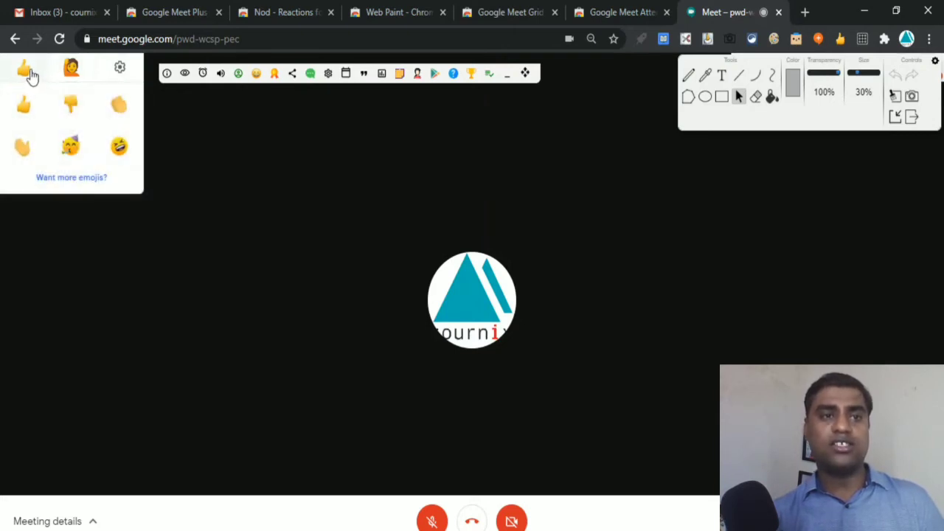
- Send a thumbs-up reaction to the meeting, and raise and lower the hand
click(25, 107)
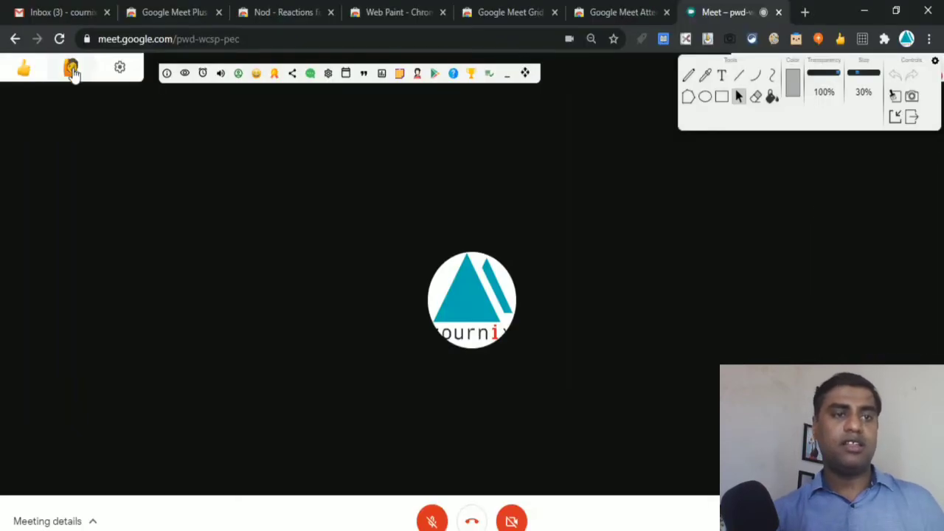
click(72, 70)
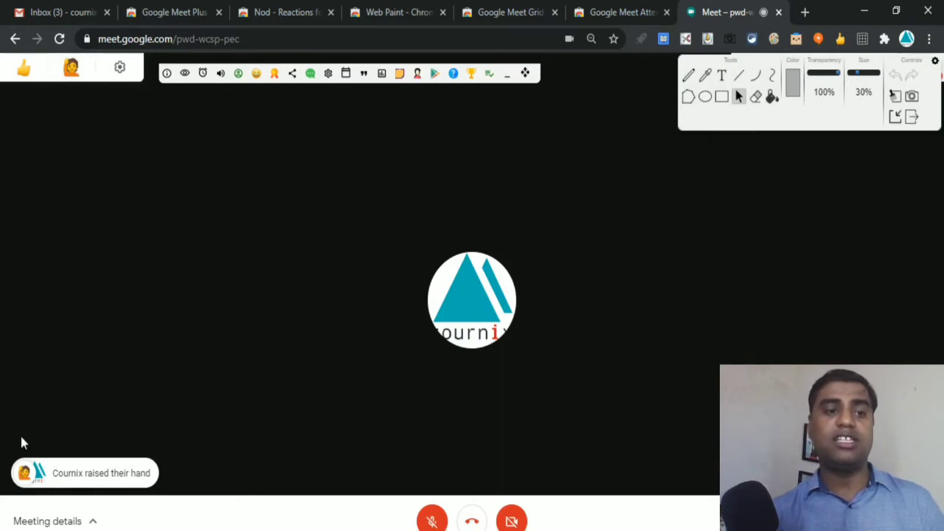
click(24, 474)
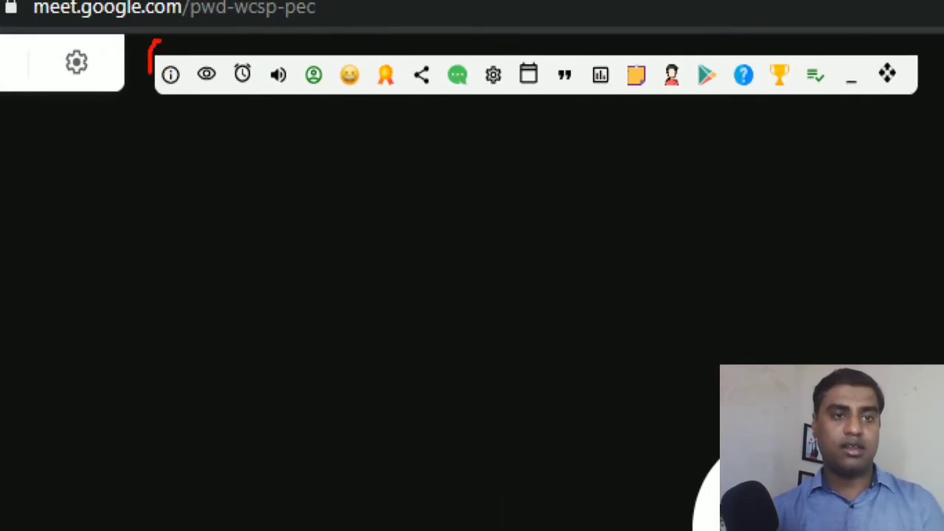
drag(149, 73, 839, 109)
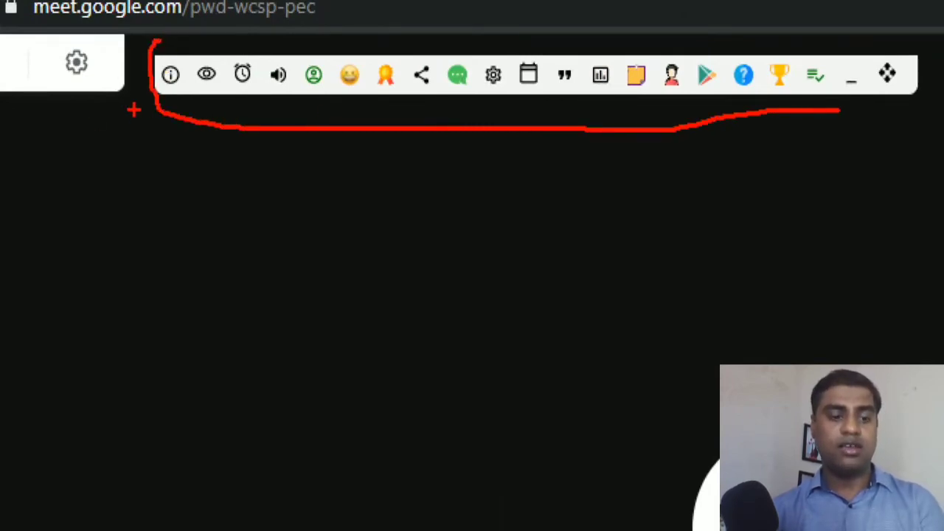
key(Escape)
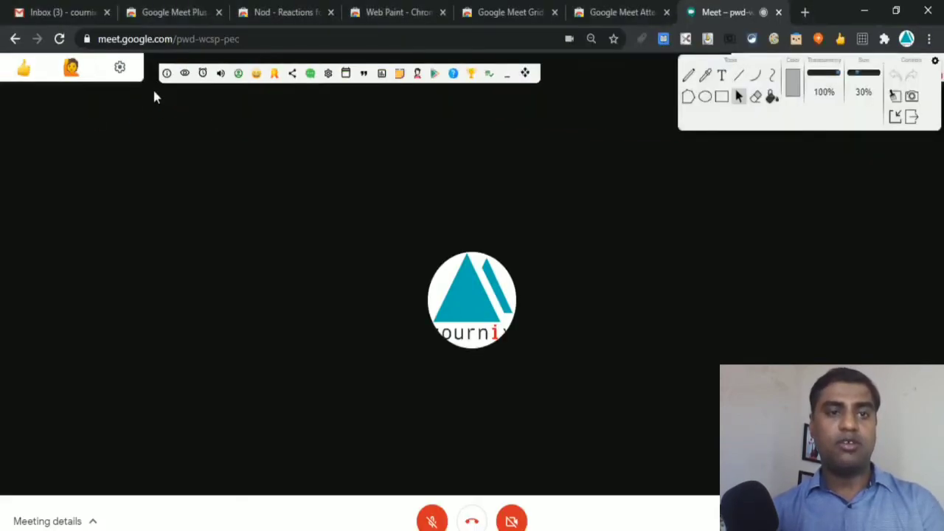
- Mute the Google Meet Plus sounds and start a 45-minute meeting timer
click(220, 73)
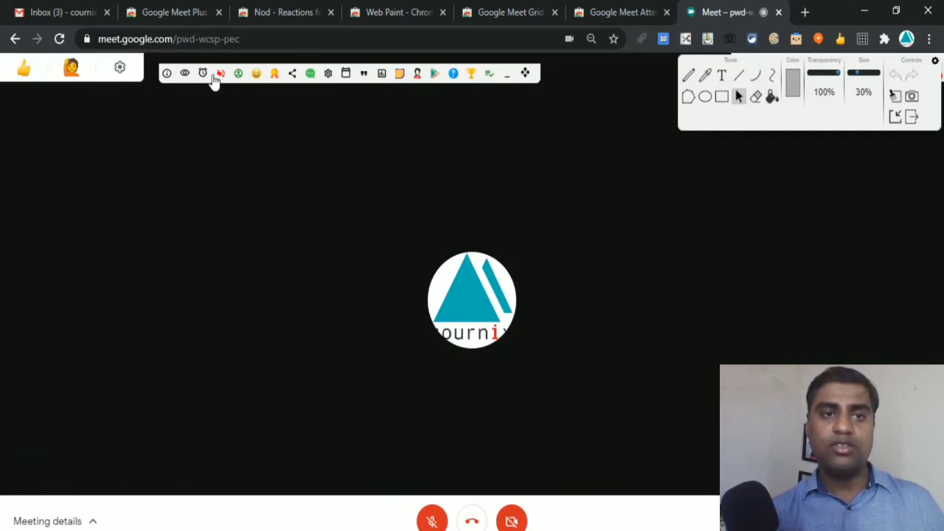
click(204, 75)
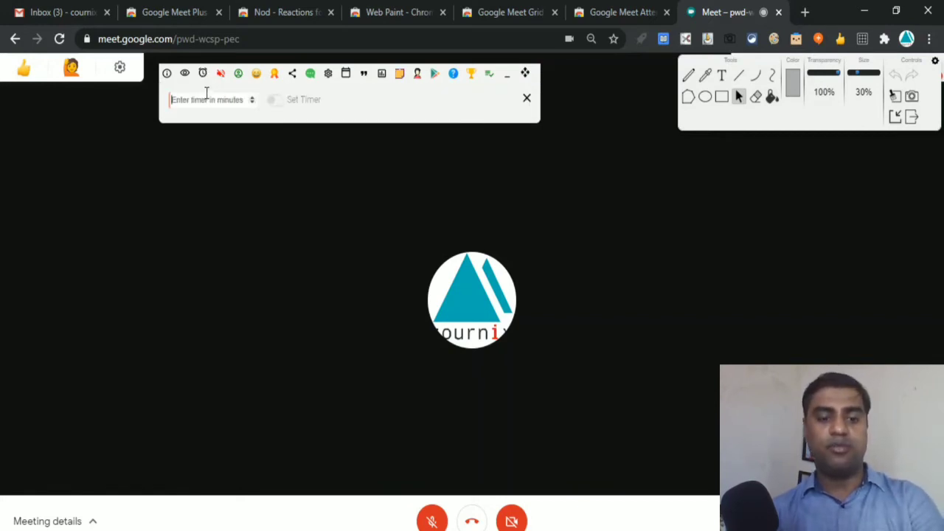
text(45)
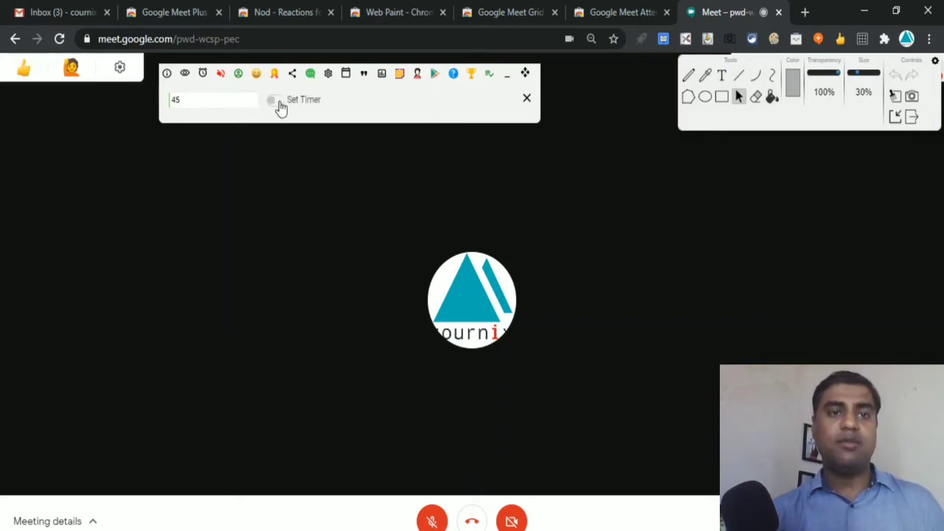
click(279, 103)
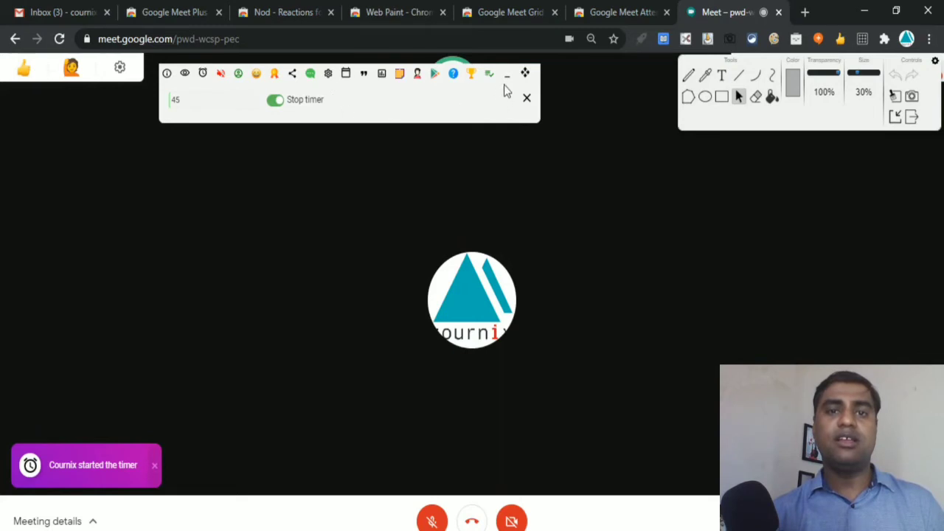
- Move the Google Meet Plus control bar clear of the countdown timer, just beneath the reactions bar
drag(521, 71, 336, 98)
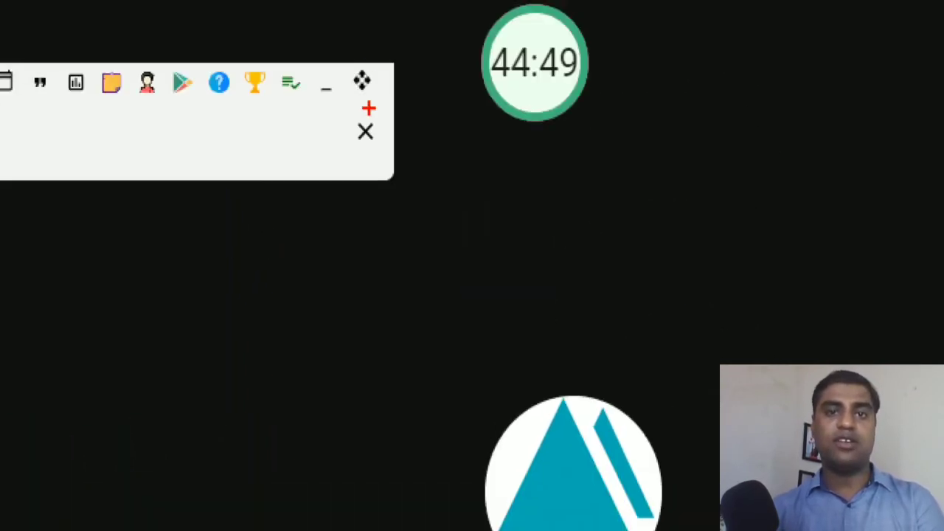
mouse_move(436, 3)
mouse_down()
mouse_move(531, 211)
mouse_move(627, 151)
mouse_up()
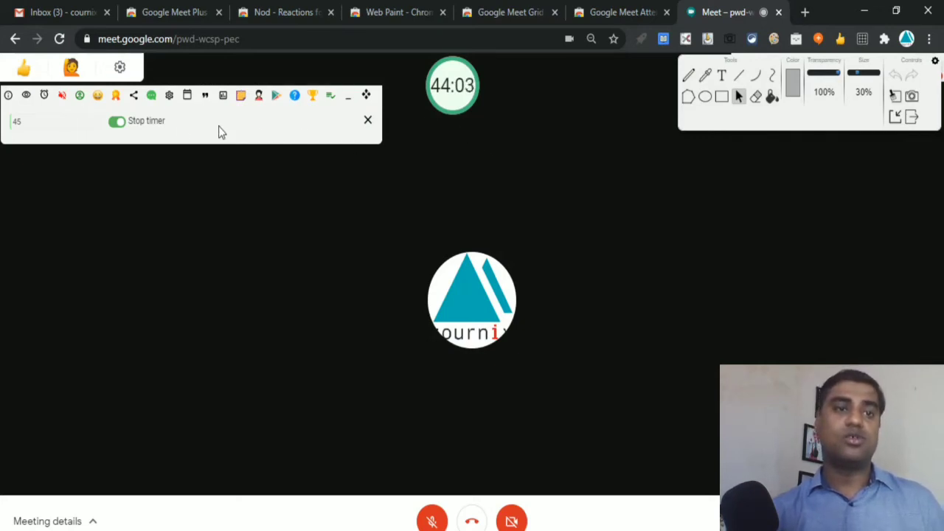
- Look through the emoji collection, and open the GMP settings to try the space-bar-to-talk option by toggling the microphone
click(98, 97)
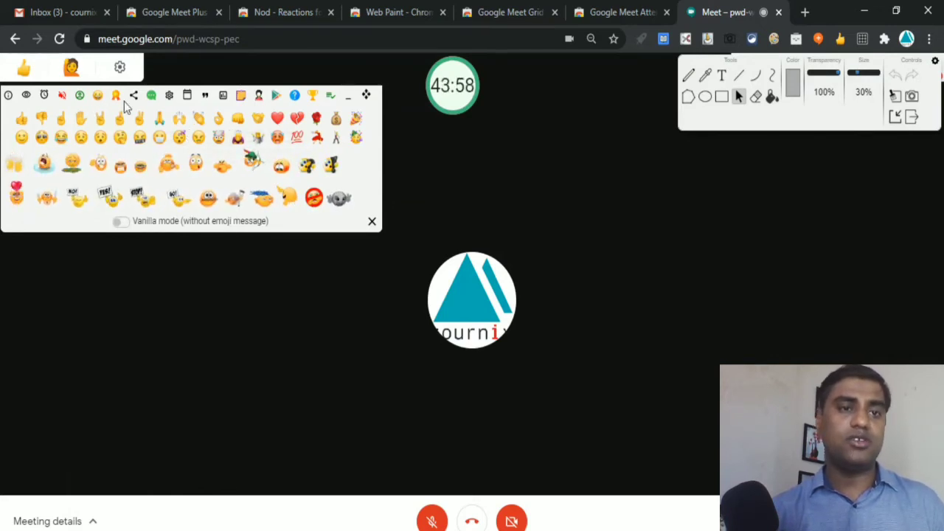
click(169, 96)
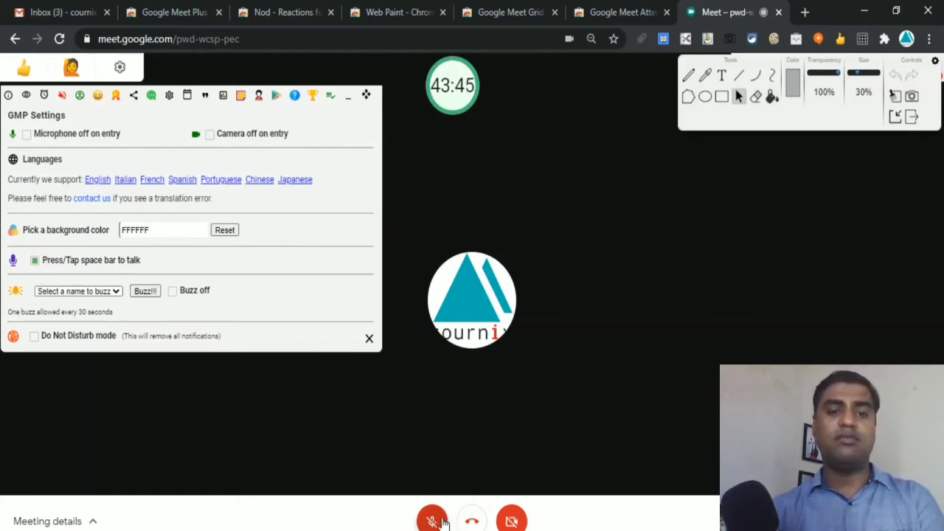
key(space)
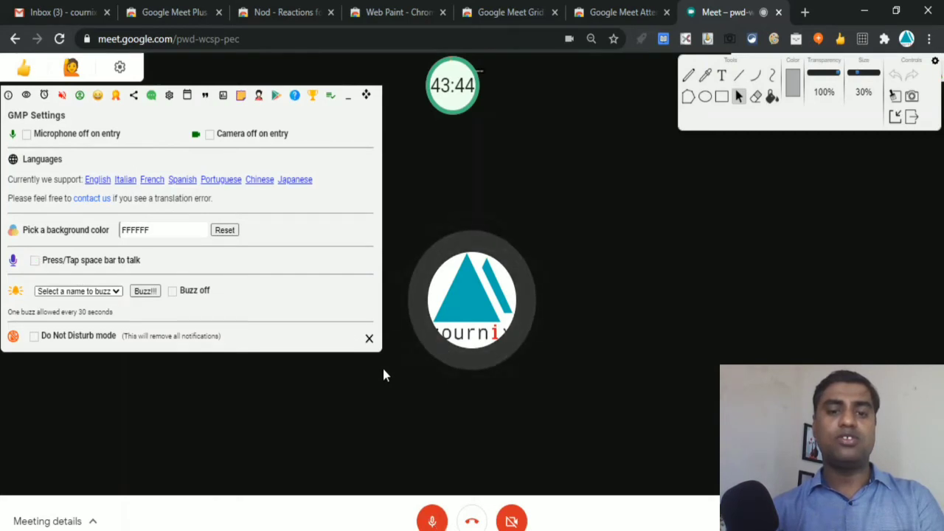
key(space)
key(space)
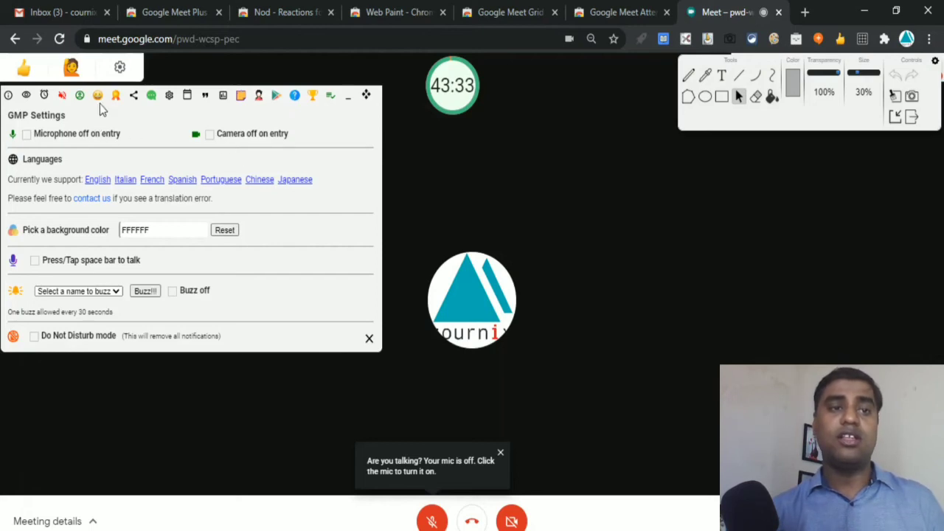
- Turn the Google Meet Plus sounds back on and minimize its control bar, restoring and minimizing it once more
click(63, 97)
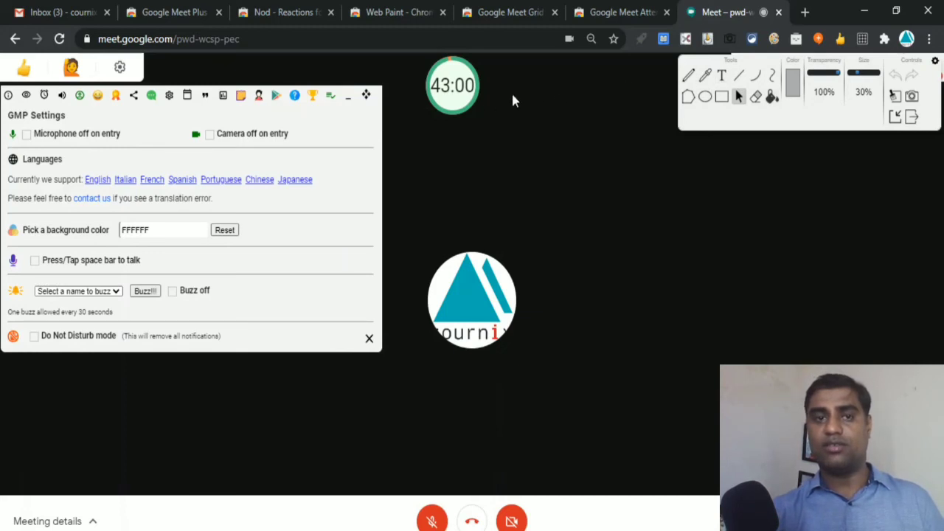
click(350, 101)
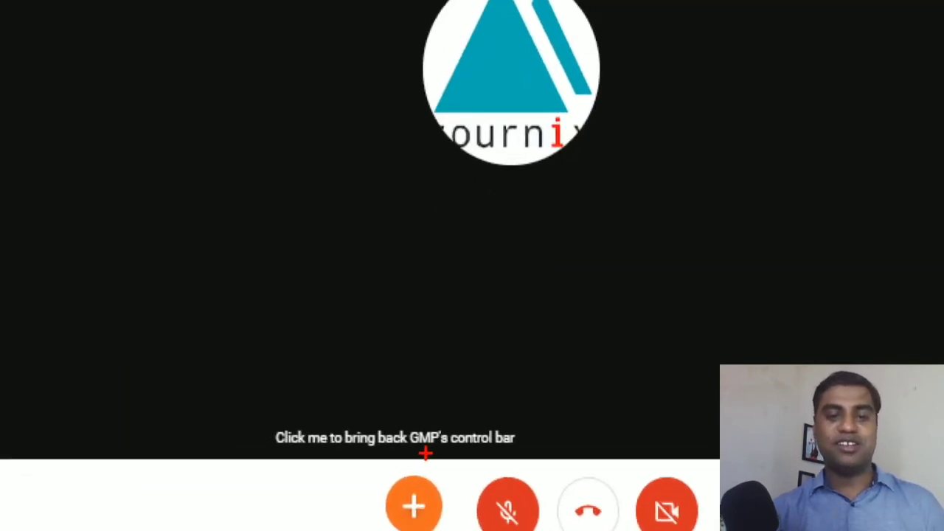
drag(422, 460, 329, 530)
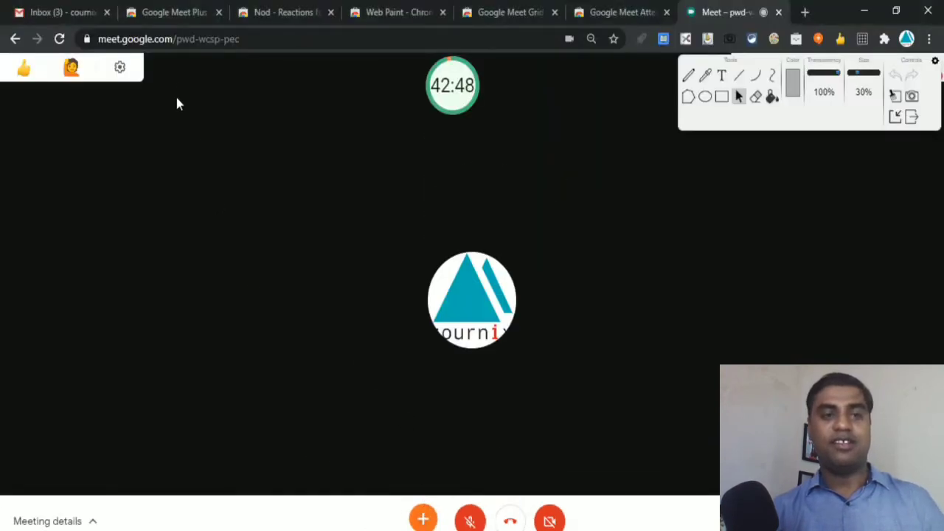
click(422, 520)
click(346, 100)
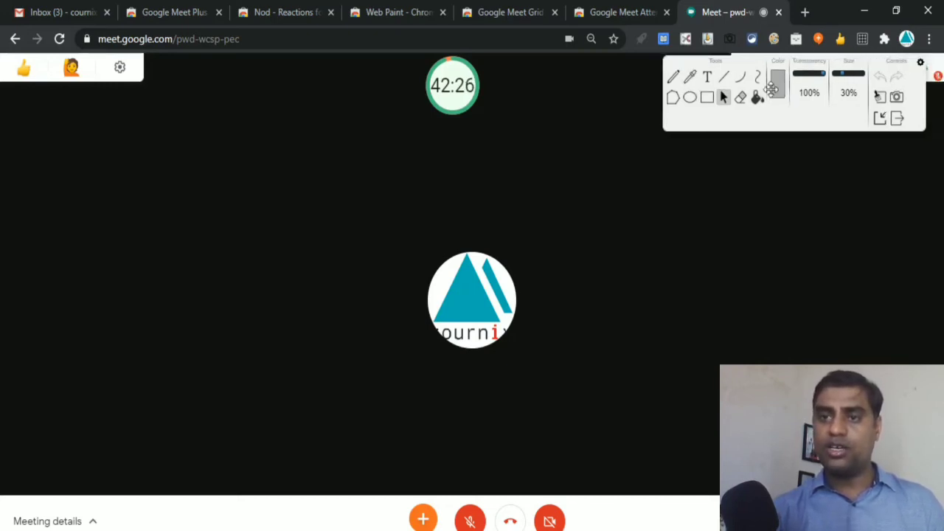
- Move the Web Paint toolbar beneath the reactions bar, and relaunch the extension after hiding the toolbar
mouse_move(912, 62)
mouse_down()
mouse_move(341, 174)
mouse_move(271, 175)
mouse_up()
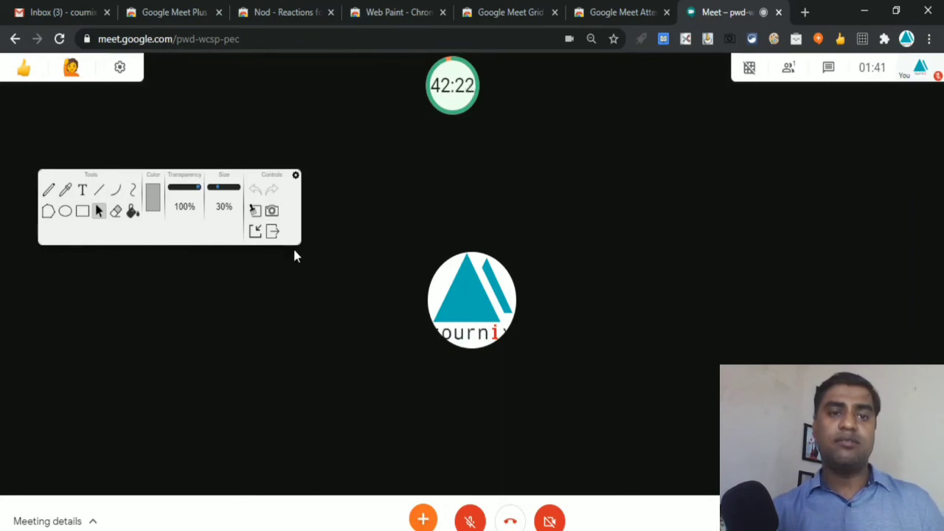
click(254, 233)
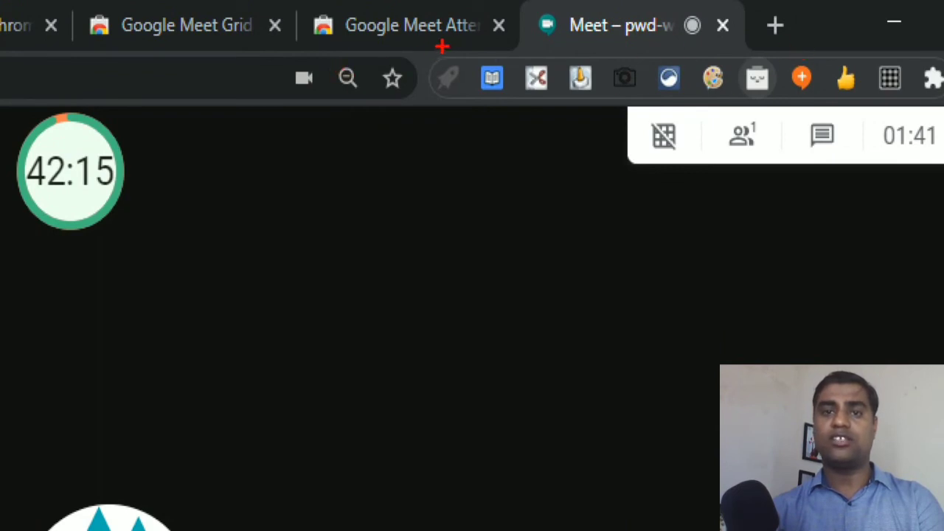
mouse_move(434, 56)
mouse_down()
mouse_move(551, 100)
mouse_move(800, 94)
mouse_up()
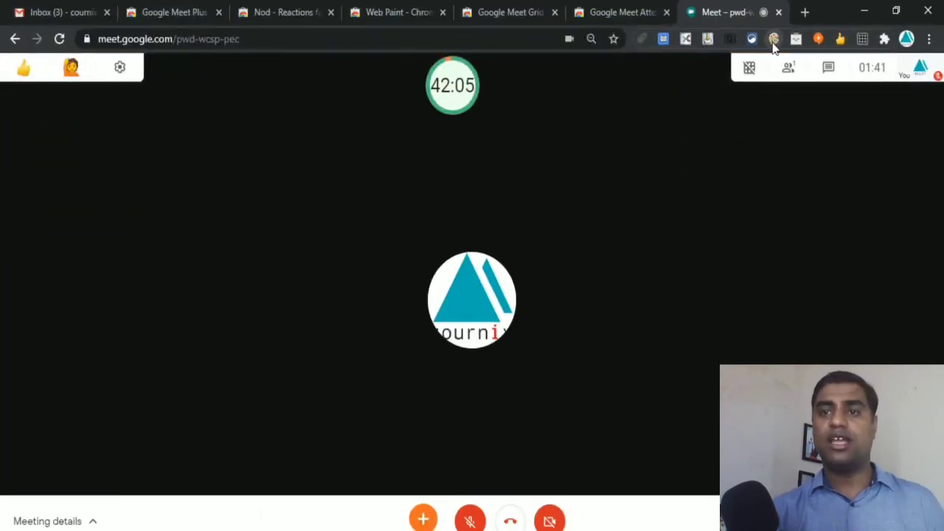
click(772, 41)
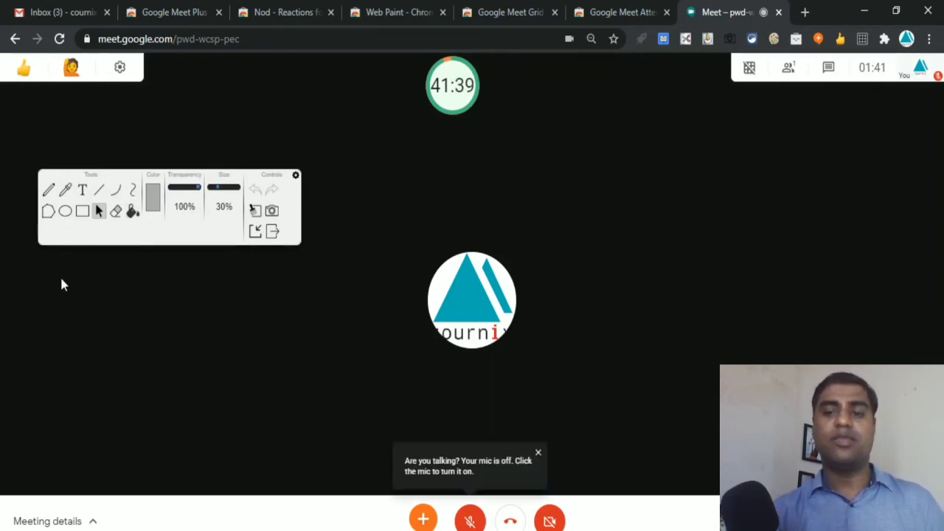
- Draw a jagged freehand pencil line above the profile logo and two circles, one below the Web Paint toolbar and one around the timer
click(50, 191)
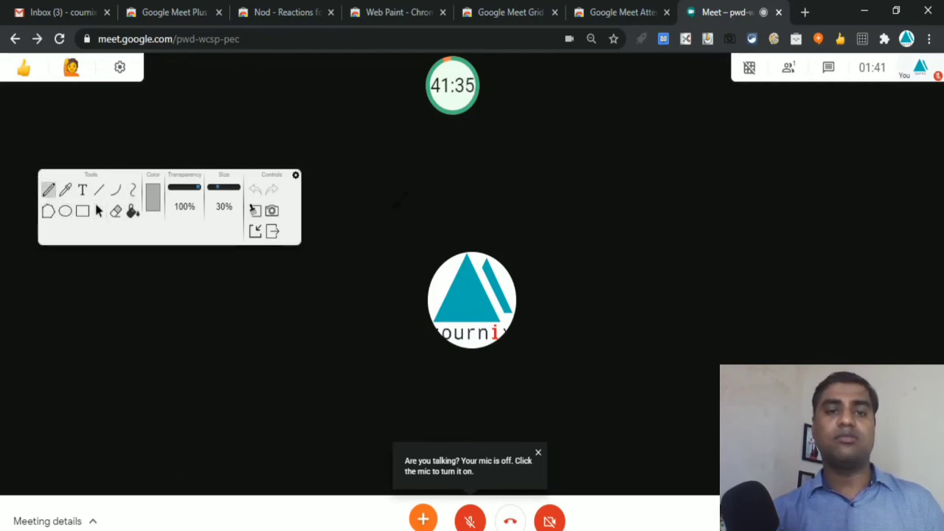
mouse_move(523, 214)
mouse_down()
mouse_move(612, 204)
mouse_move(628, 219)
mouse_up()
click(65, 211)
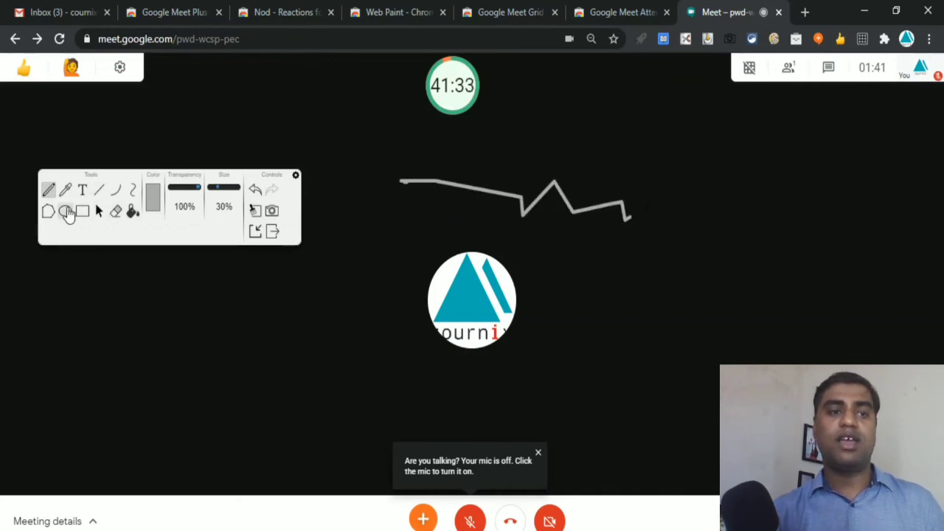
mouse_move(333, 290)
mouse_down()
mouse_move(306, 303)
mouse_move(242, 380)
mouse_up()
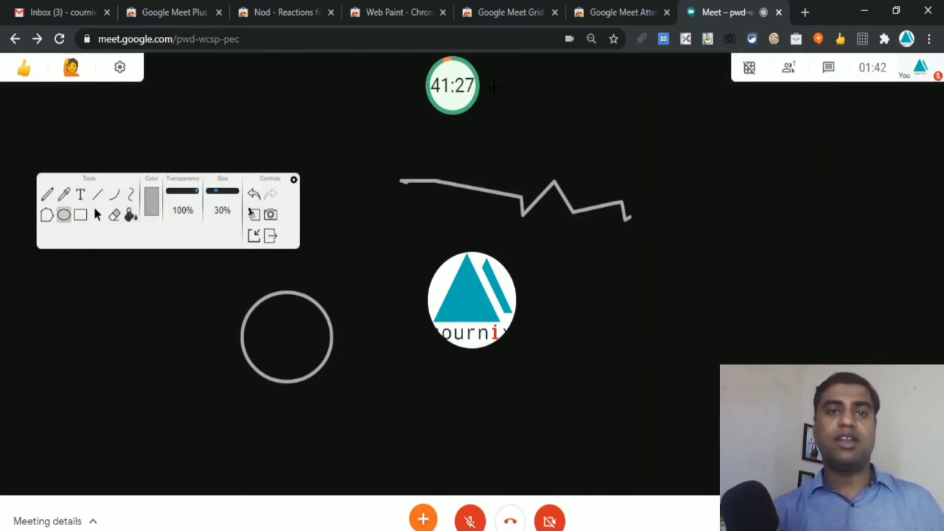
drag(501, 53, 410, 134)
- Set the Web Paint drawing color to bright red, RGB 237, 7, 7
click(151, 210)
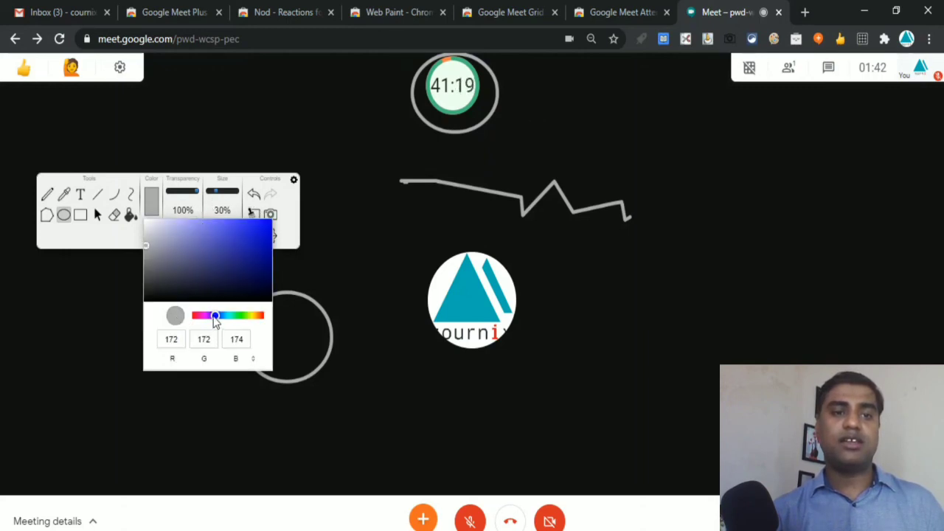
drag(213, 319, 264, 317)
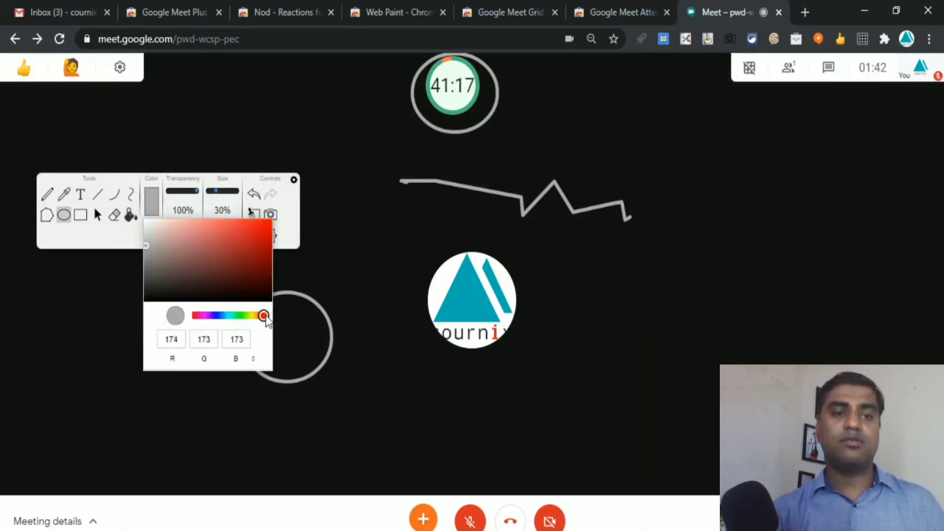
click(245, 241)
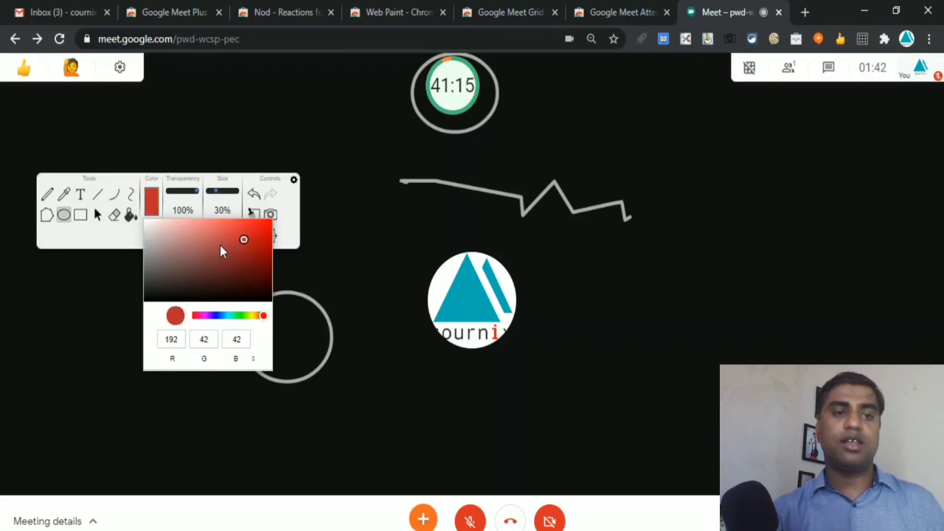
drag(243, 241, 267, 225)
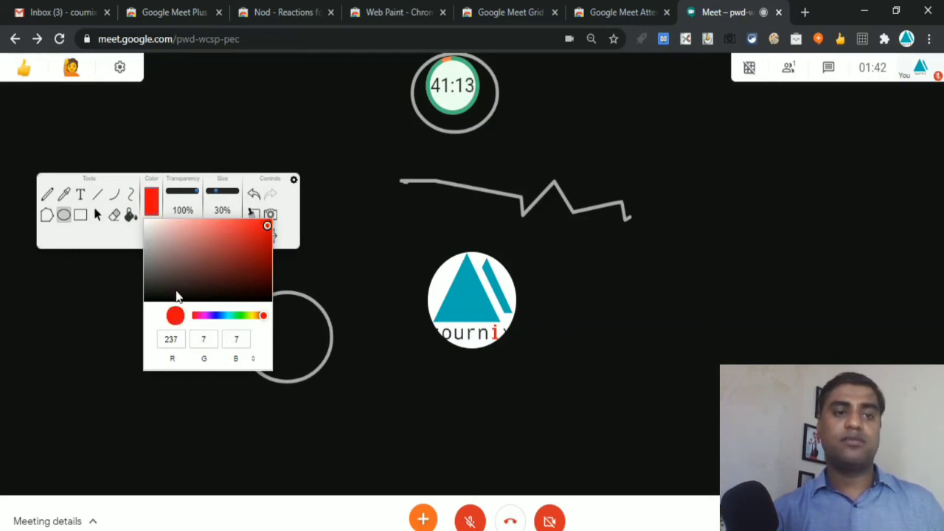
click(316, 241)
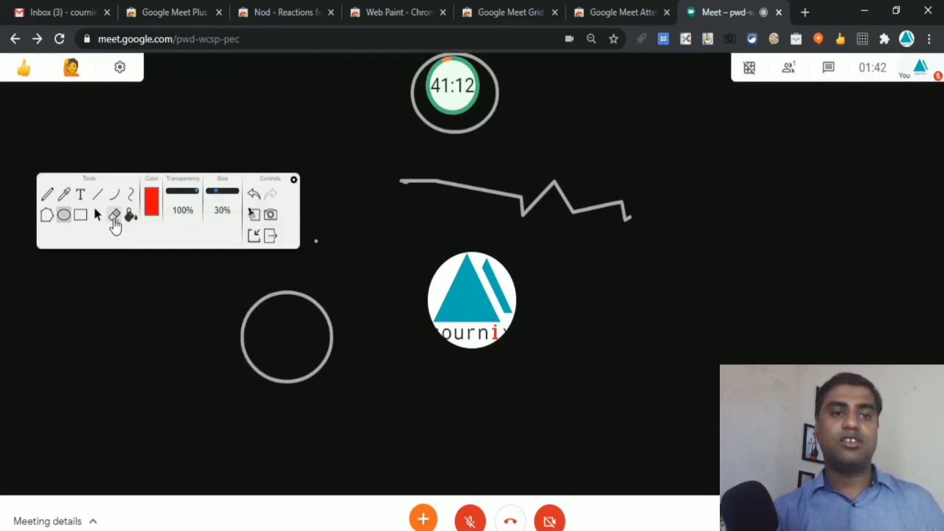
- Draw a red rectangle above the Web Paint toolbar and clear all drawings from the page
click(80, 215)
drag(231, 98, 339, 146)
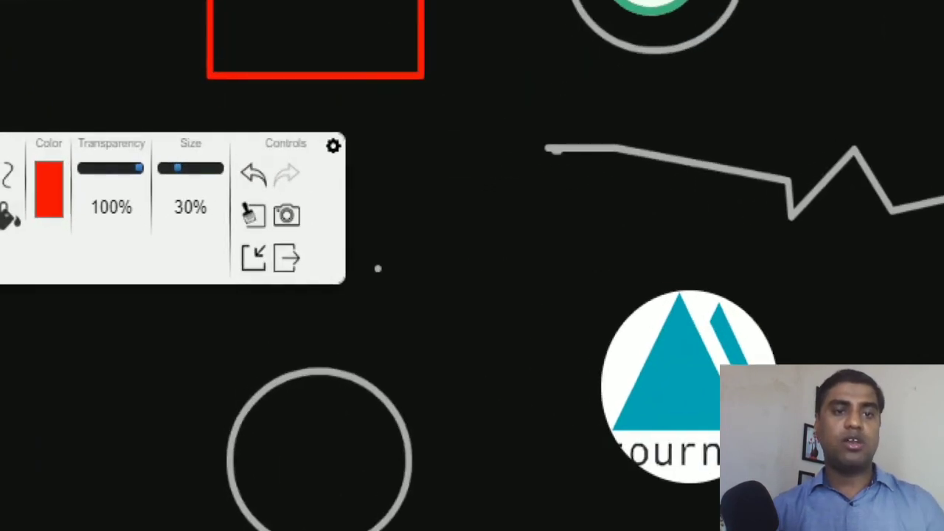
mouse_move(247, 171)
mouse_down()
mouse_move(211, 210)
mouse_move(256, 222)
mouse_up()
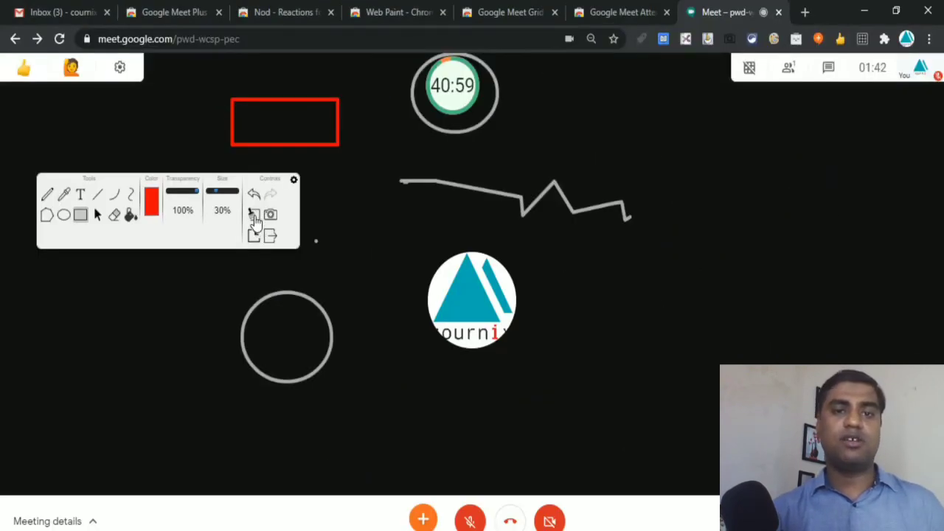
click(253, 215)
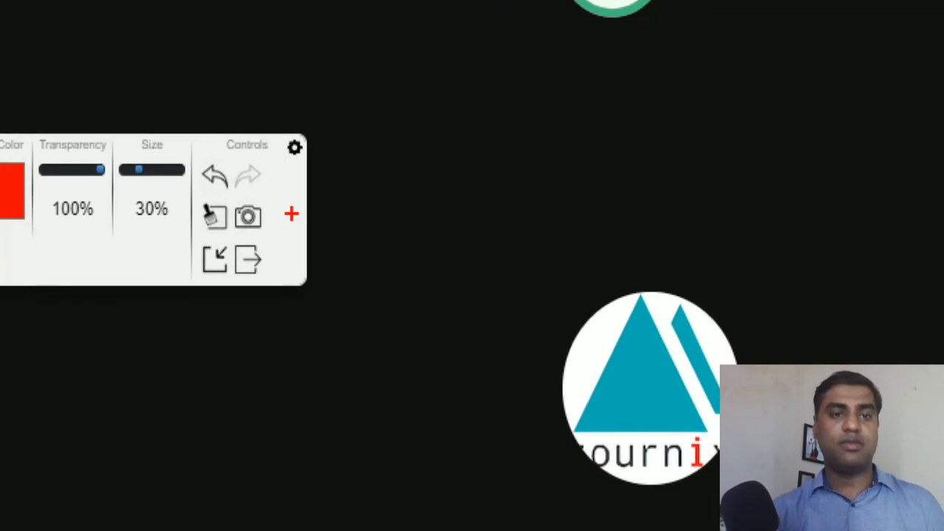
drag(245, 238, 292, 198)
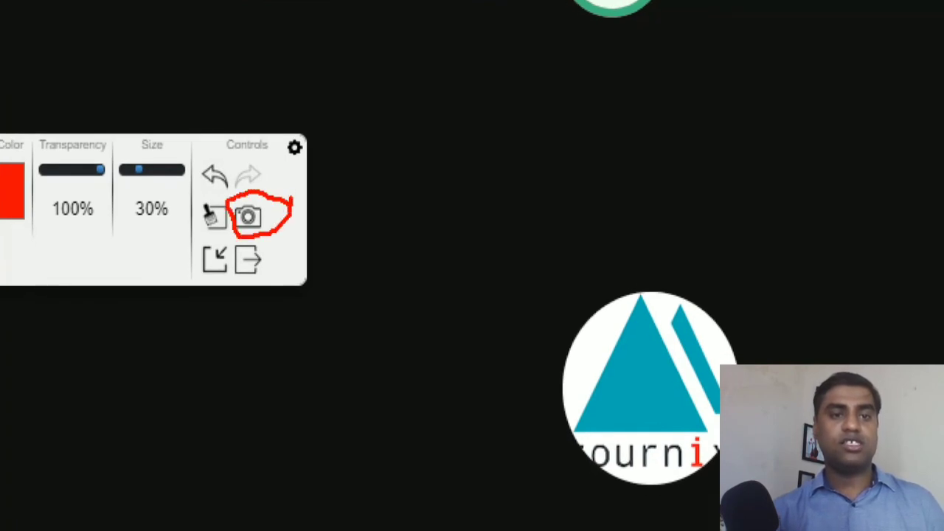